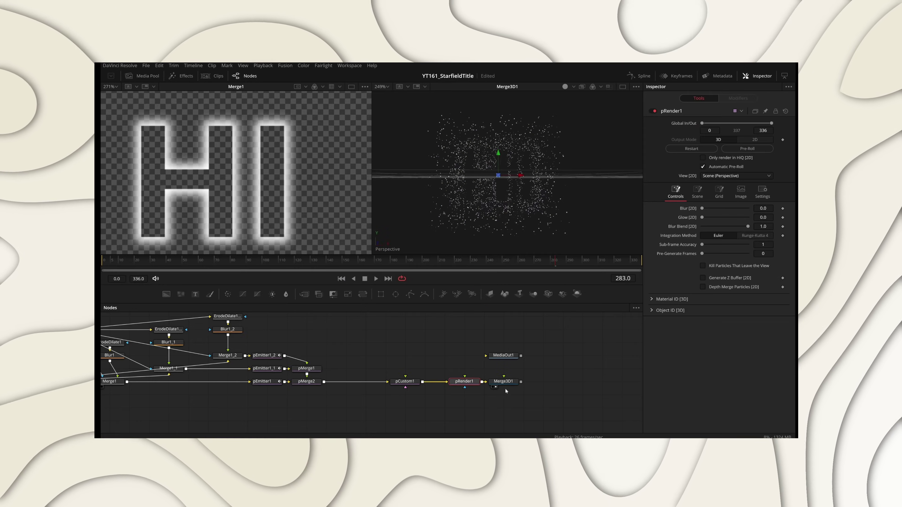
Select Merge3D1 and view its 3D particle scene in the right viewer.
click(503, 381)
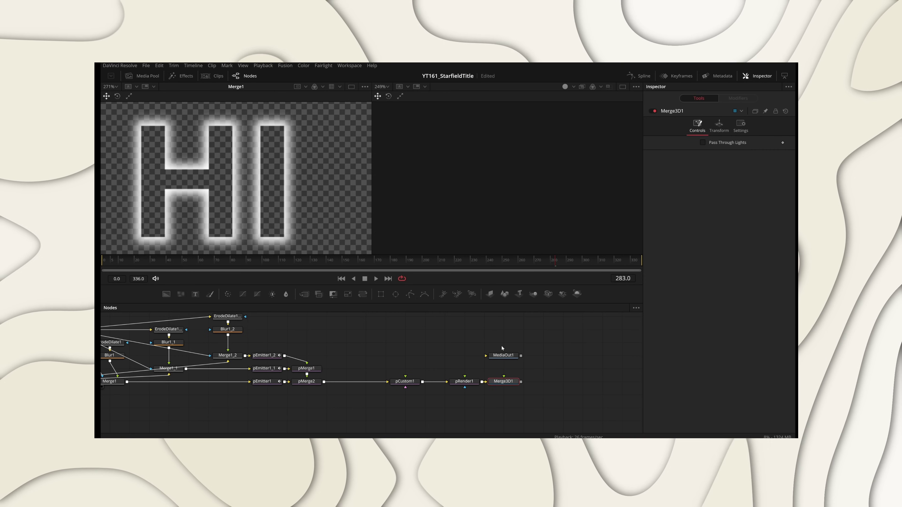
key(2)
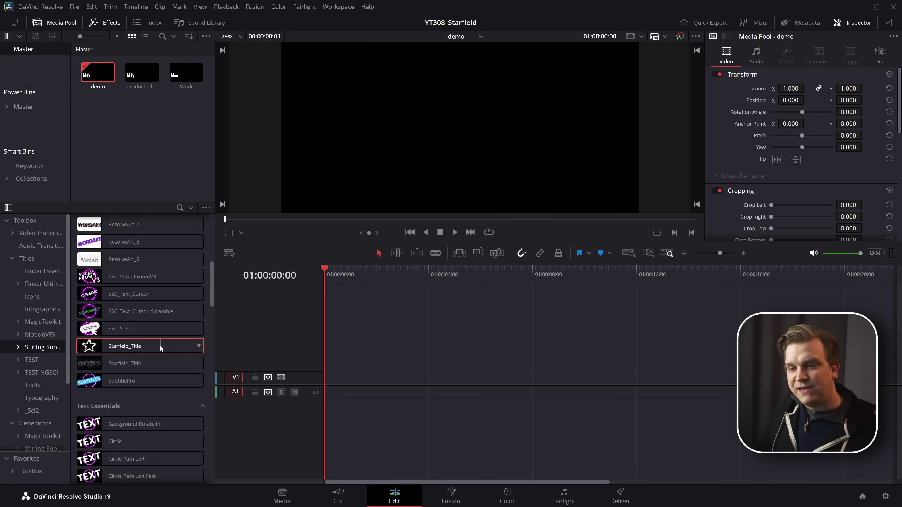
Add the Starfield_Title preset at the start of V1 and play its STARFIELD animation.
drag(159, 346, 322, 378)
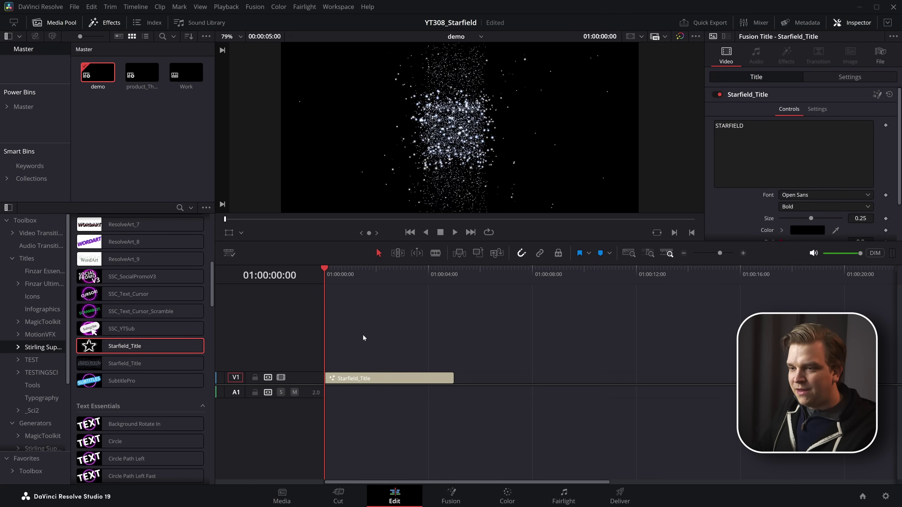
key(space)
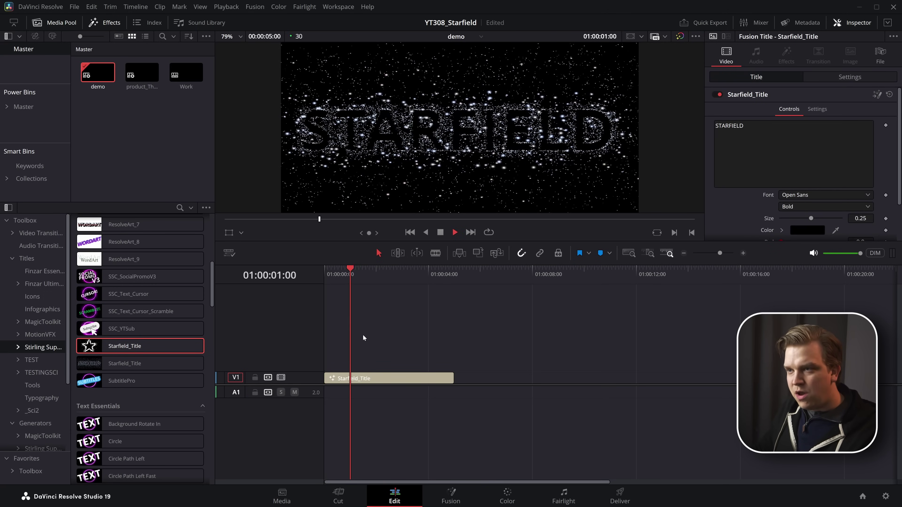
key(Home)
key(space)
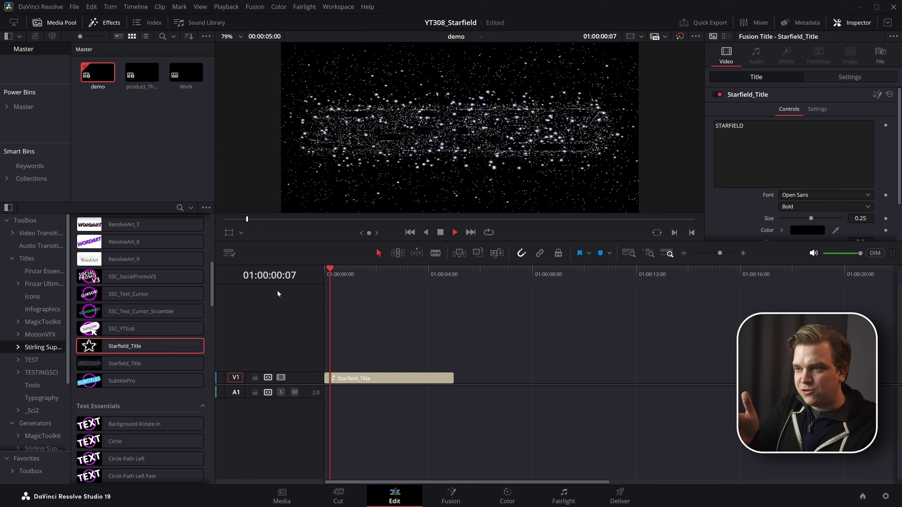
key(space)
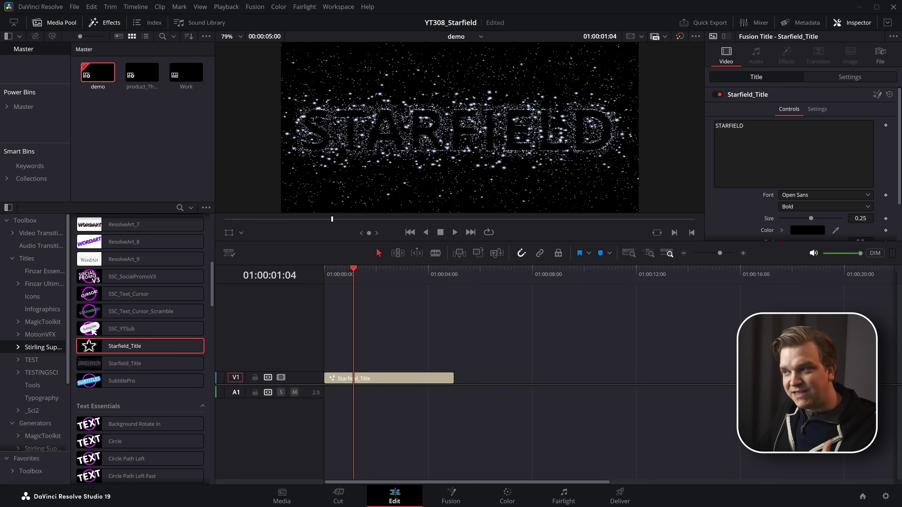
key(space)
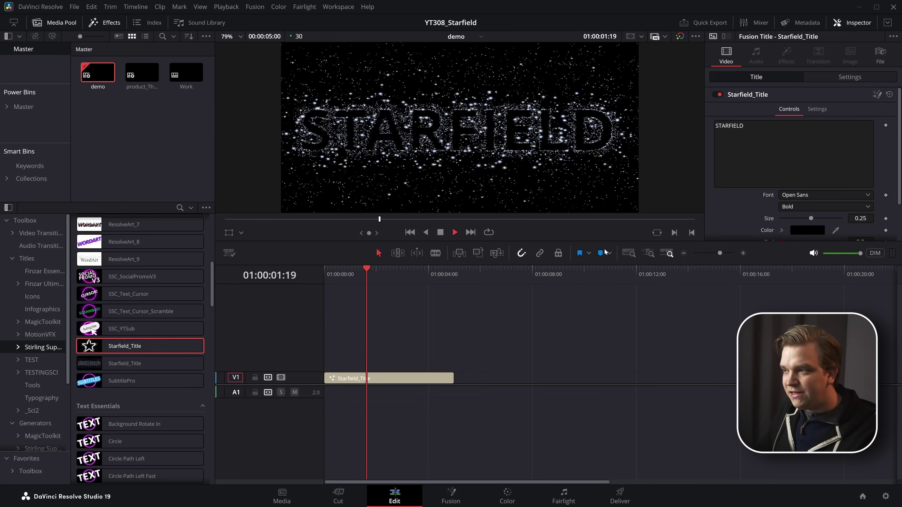
scroll(777, 180, down, 3)
key(space)
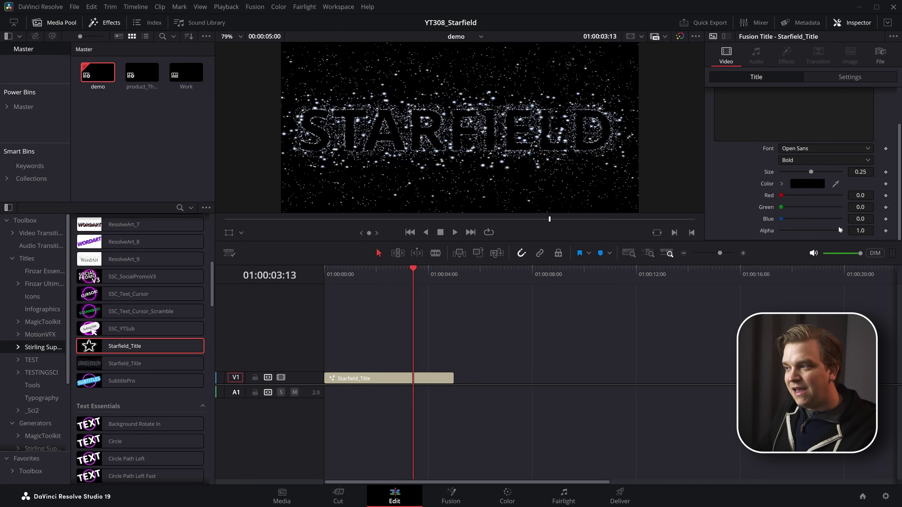
Drop the text colour alpha to zero, reset it to 1.0, then park past the clip.
drag(840, 230, 656, 264)
double_click(780, 230)
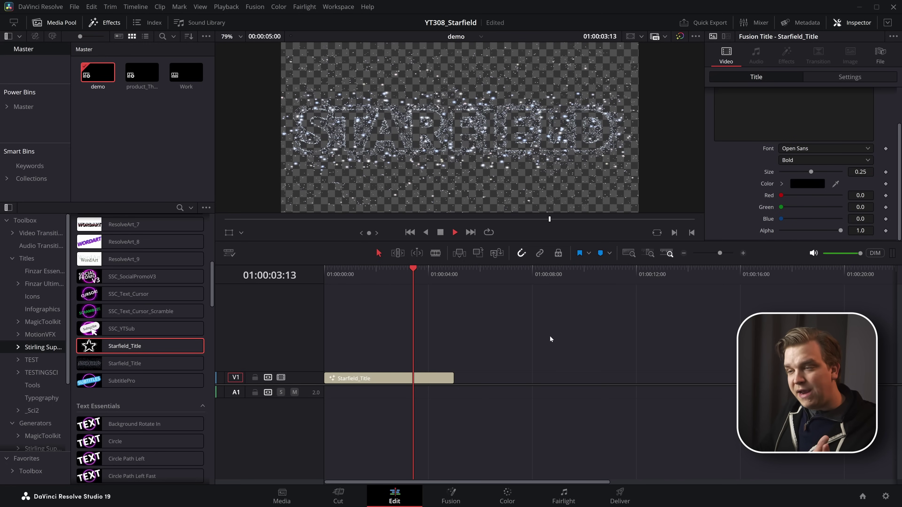
key(space)
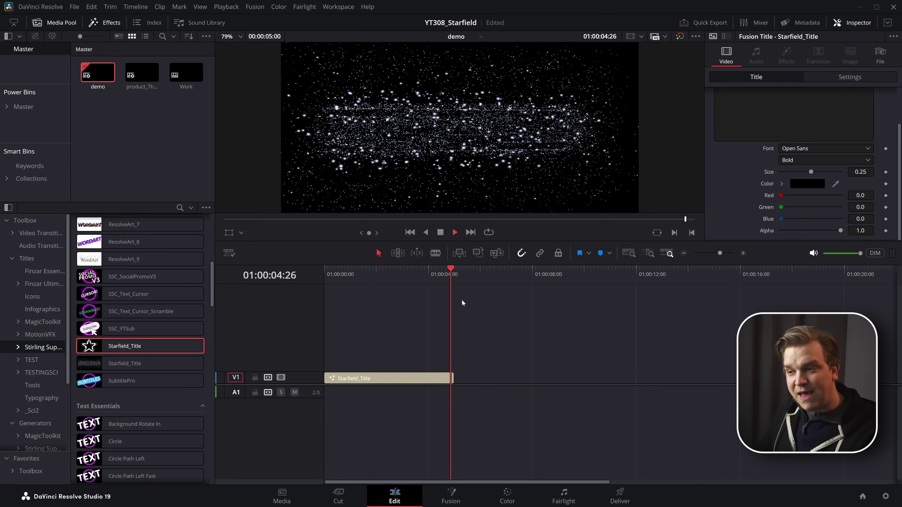
click(453, 275)
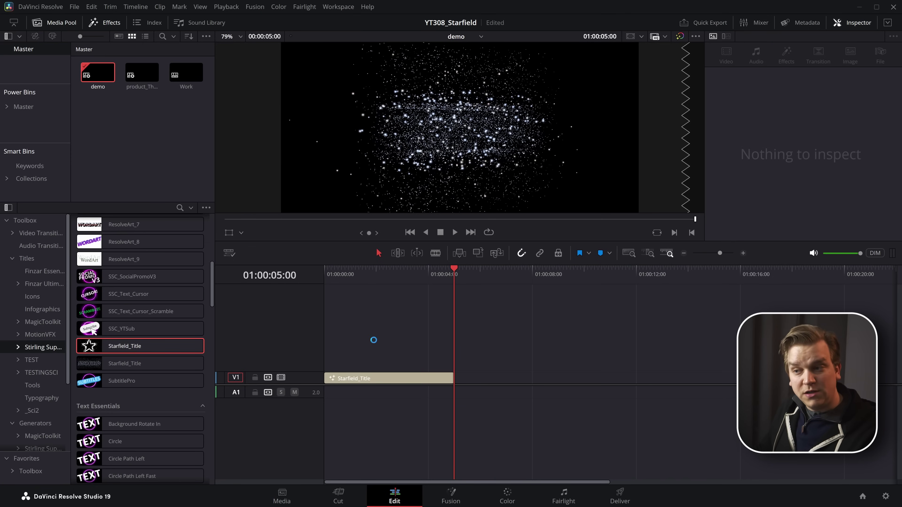
Place a copy of the title right after the original and play both from the start.
drag(352, 380, 483, 379)
key(Home)
click(410, 321)
key(space)
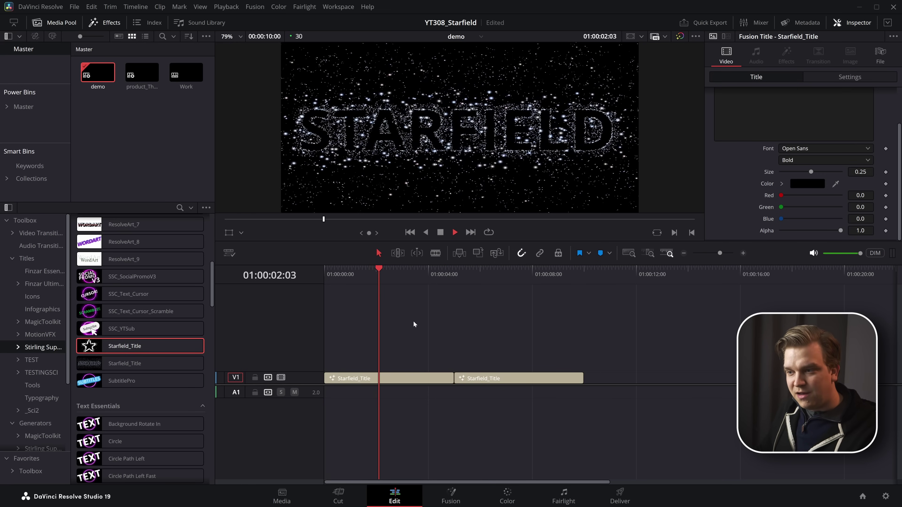
click(438, 276)
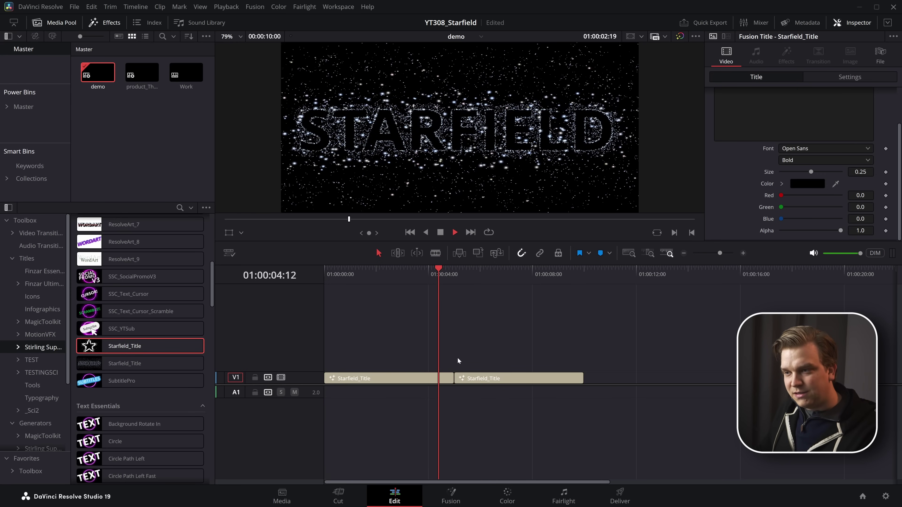
key(space)
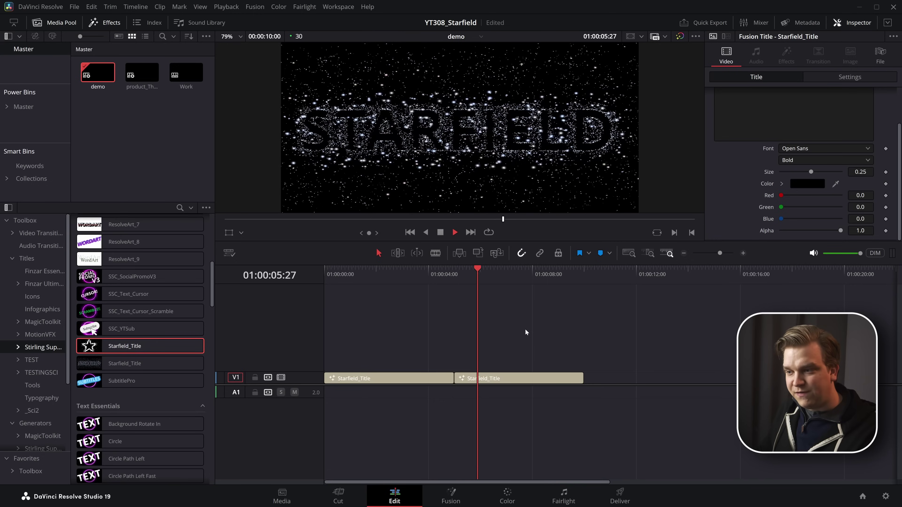
Change the texts to 'coming' and 'soon', preview both titles, and delete the second clip.
click(377, 378)
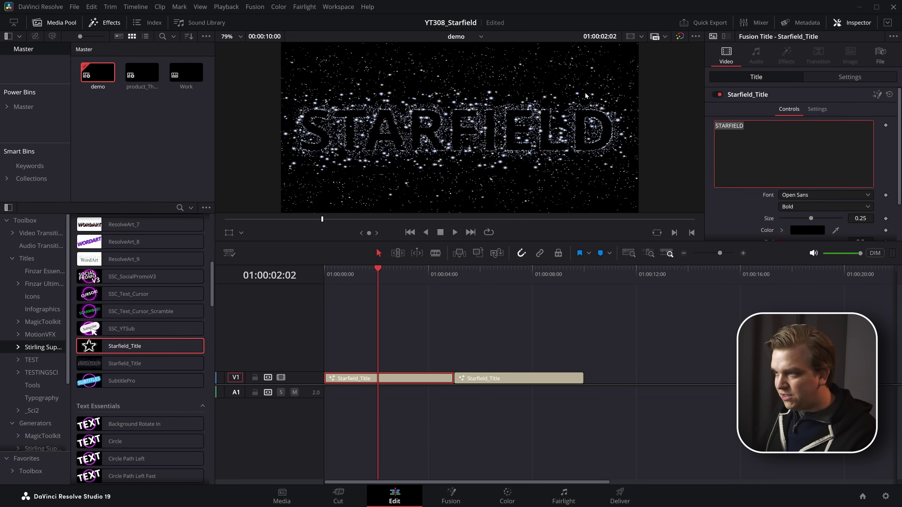
text(ing)
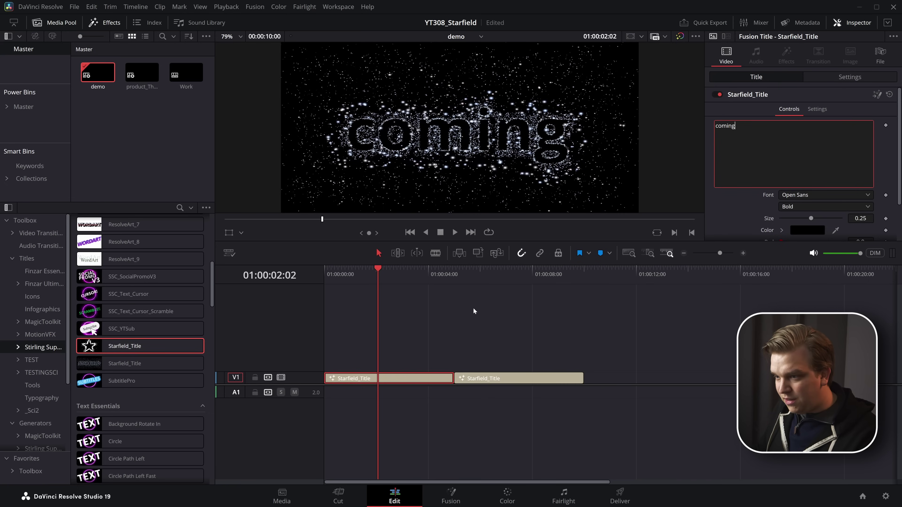
click(500, 379)
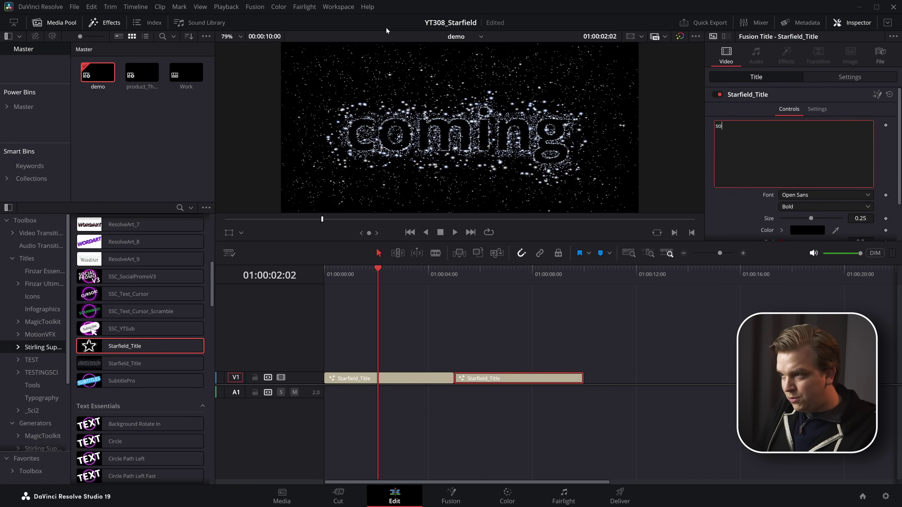
click(428, 300)
key(Home)
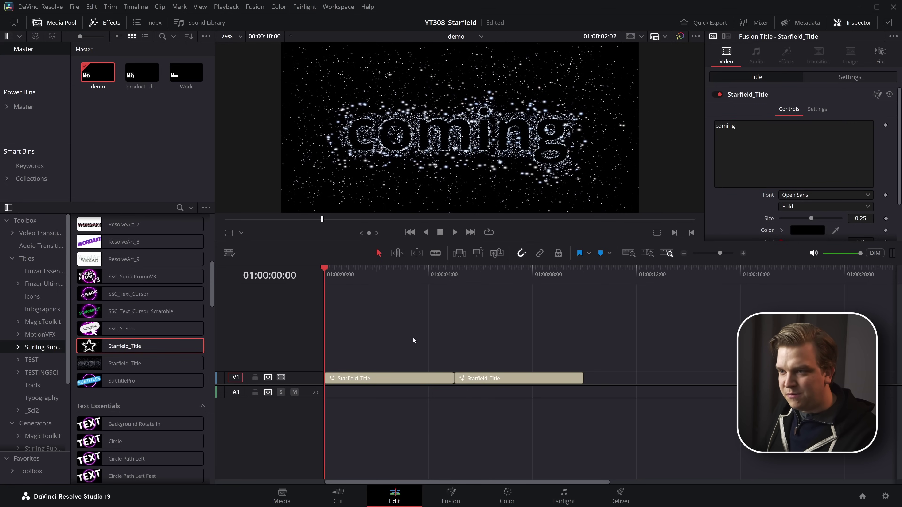
key(space)
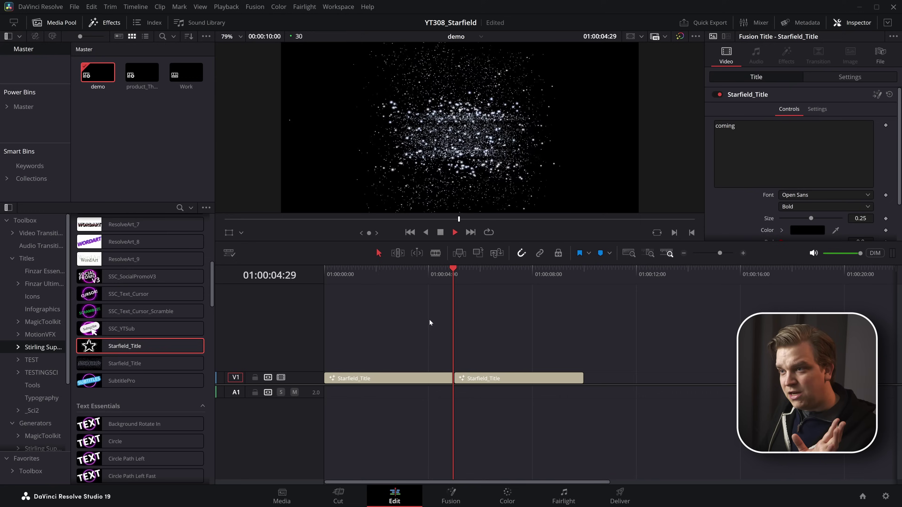
key(space)
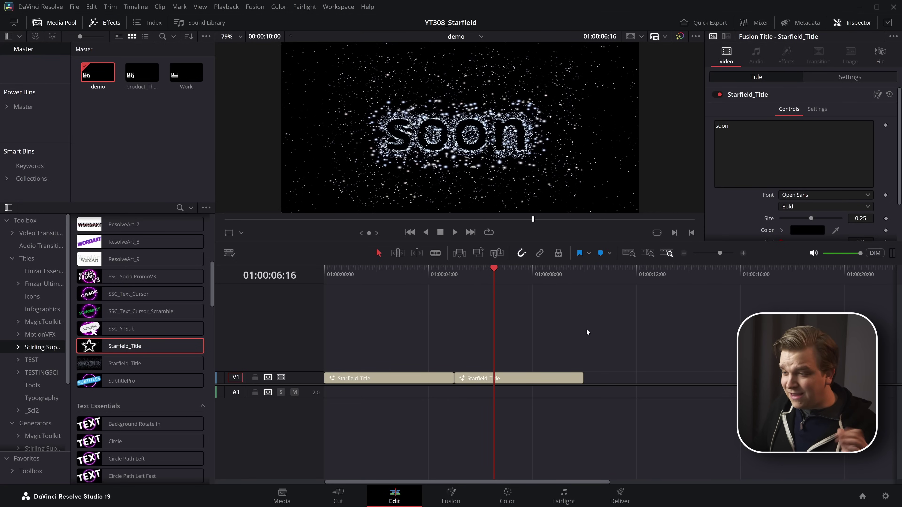
drag(460, 327, 534, 434)
key(Delete)
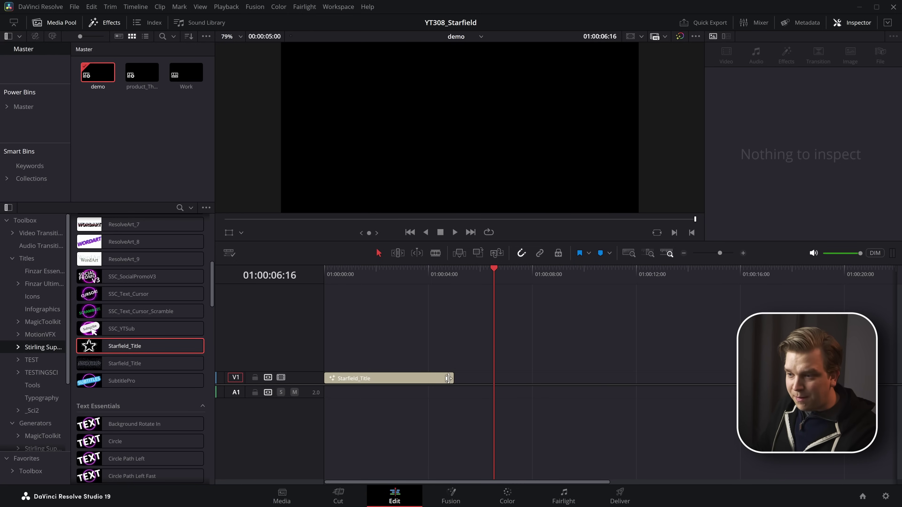
Trim the first title clip's end, save the project, and add a second Starfield_Title after it.
drag(447, 378, 393, 380)
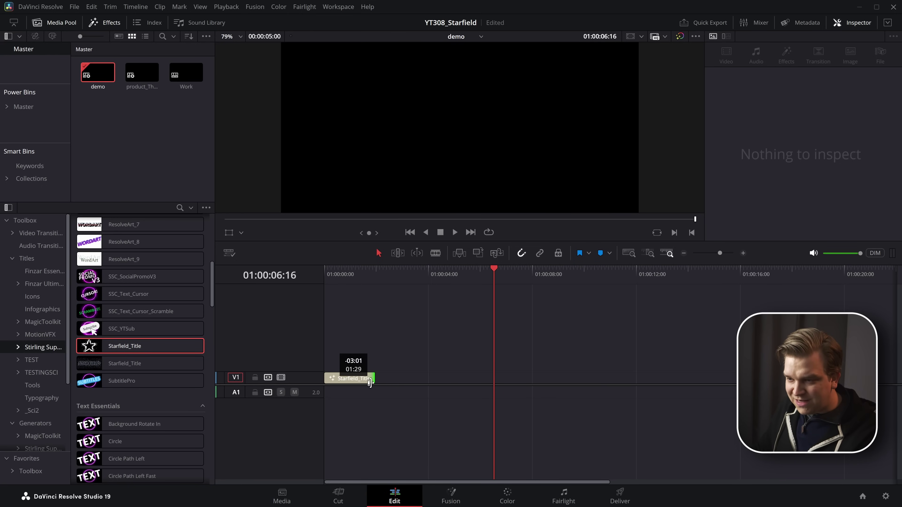
click(324, 267)
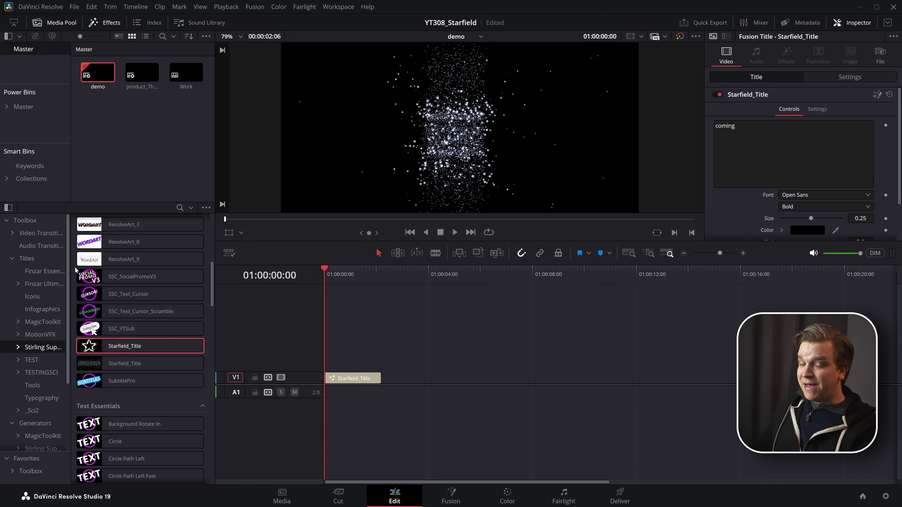
key(ctrl+s)
key(space)
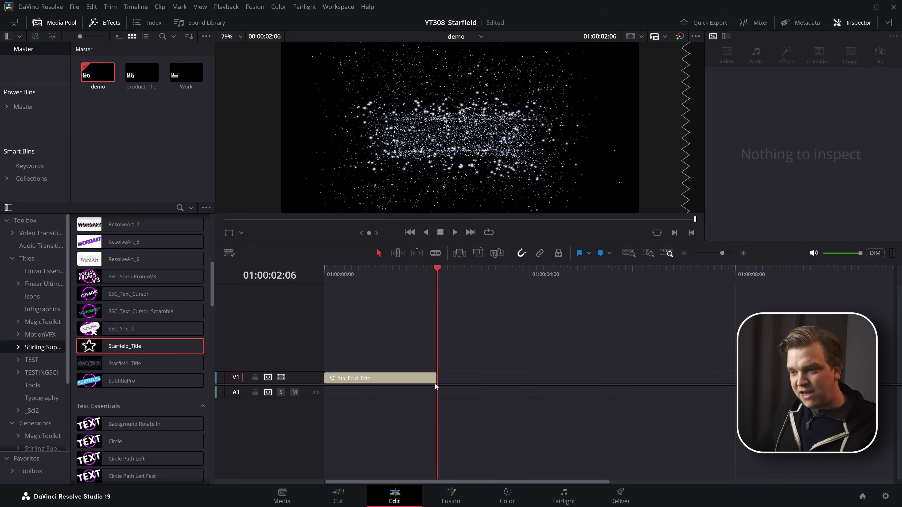
drag(436, 386, 450, 386)
drag(374, 383, 482, 382)
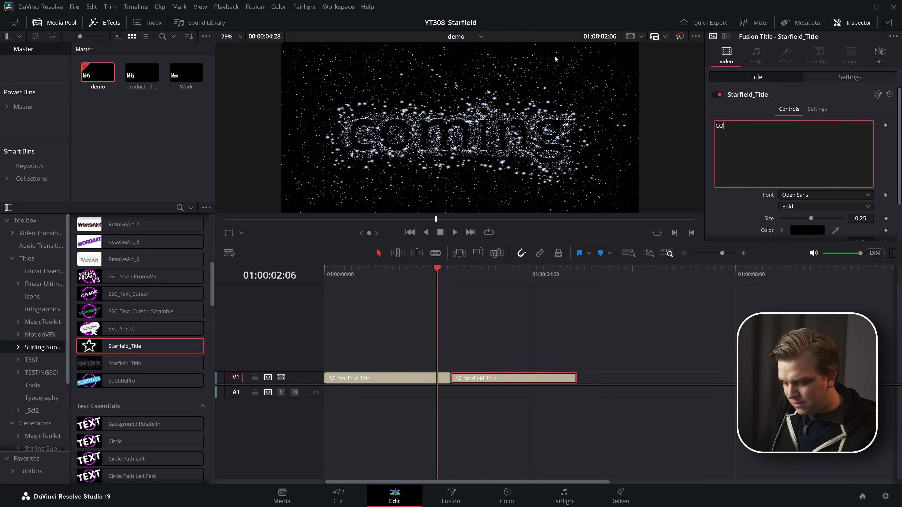
Set the first clip's text to COMING SOON and play the titles.
click(422, 379)
text(COMI)
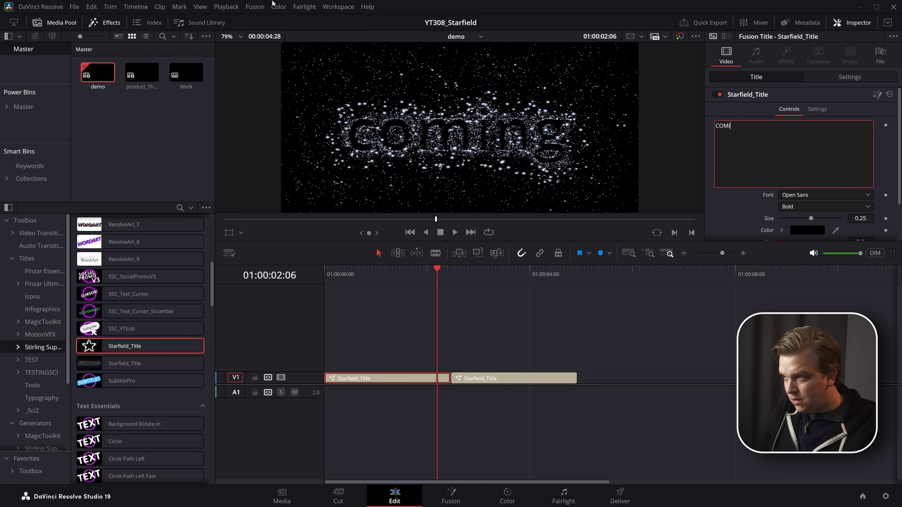
text(NG)
click(496, 381)
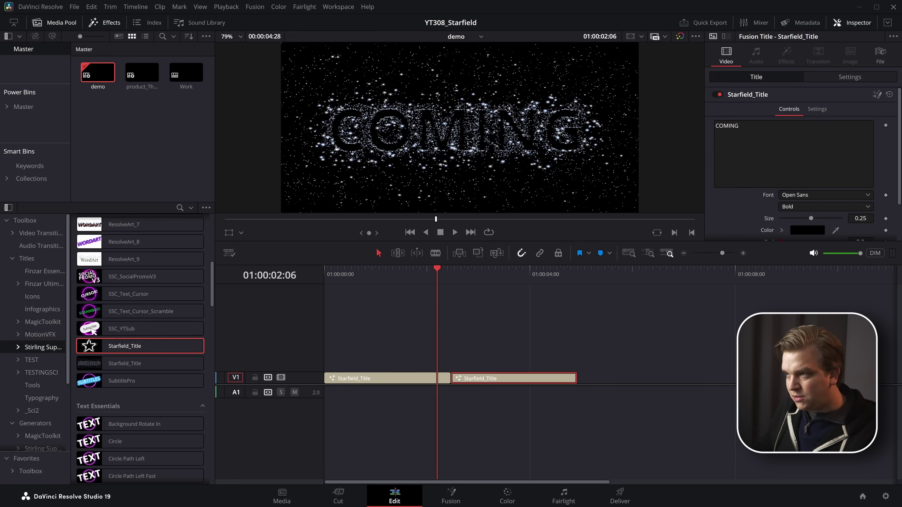
click(419, 321)
key(space)
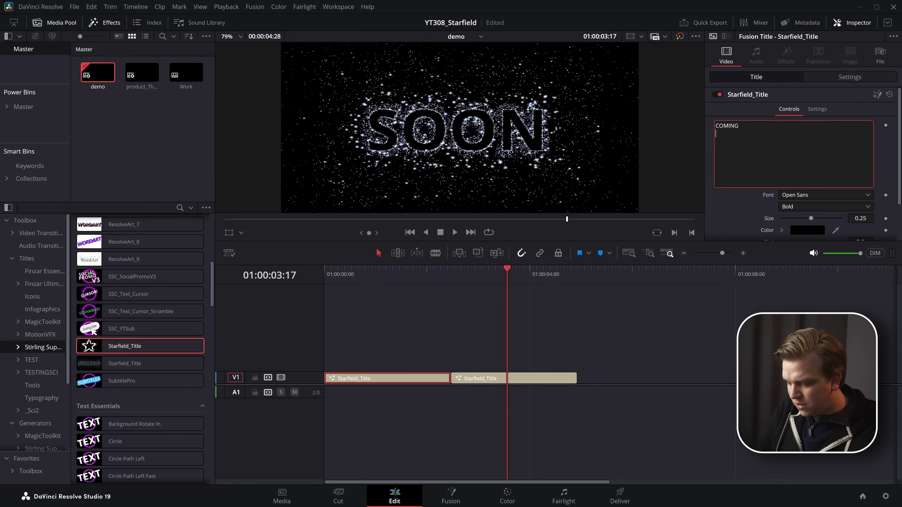
Change the second clip's text to TO DVD on two lines and play both from the start.
click(530, 377)
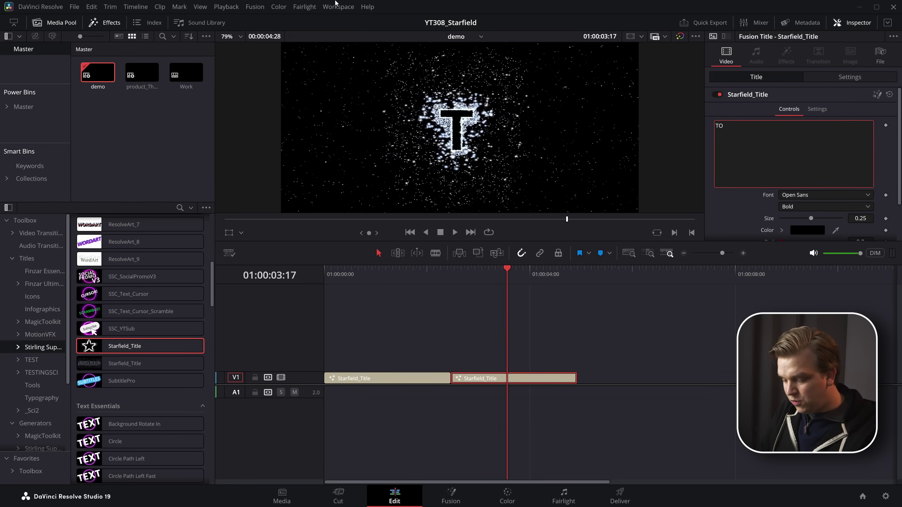
key(Return)
text(DVD)
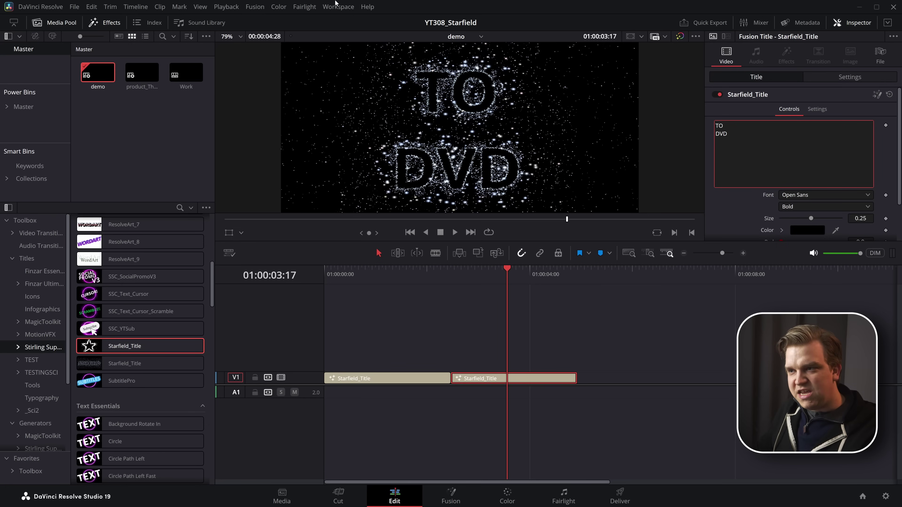
click(336, 292)
key(Home)
key(space)
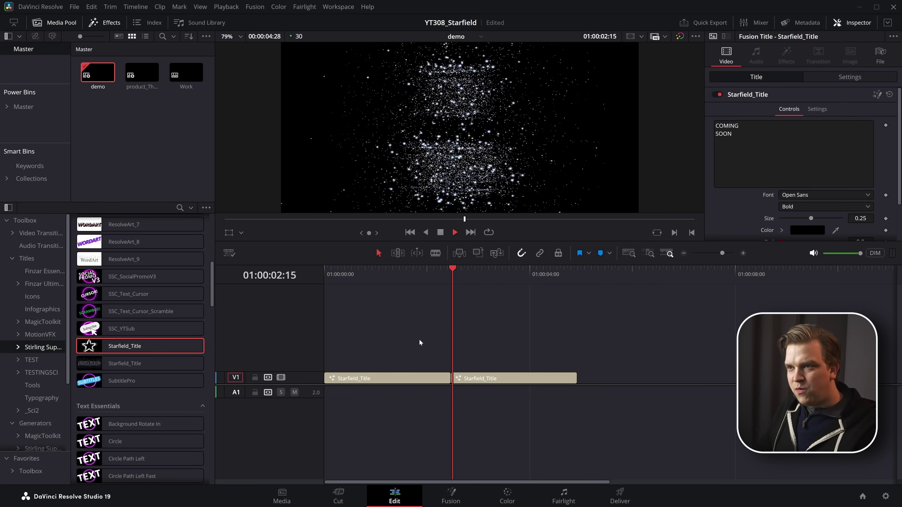
key(space)
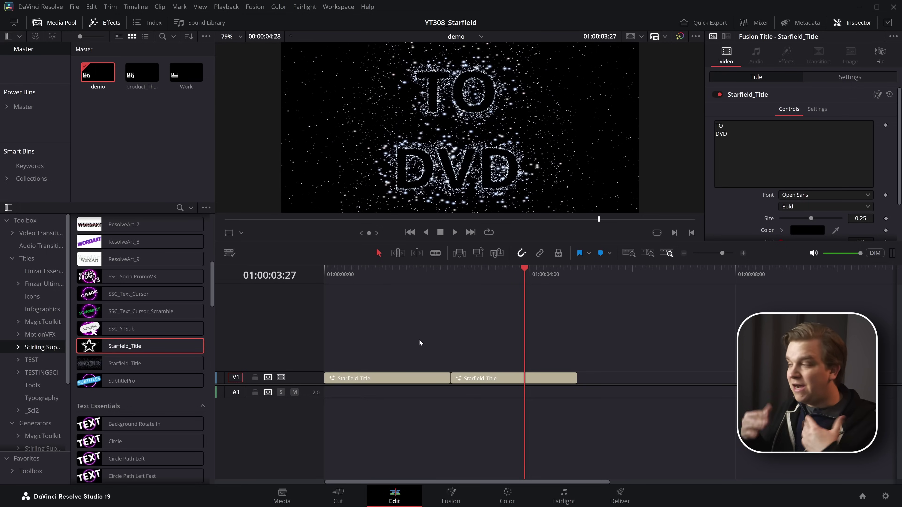
Open the second title in Fusion and expand its Starfield_Title group in a single viewer.
key(shift+v)
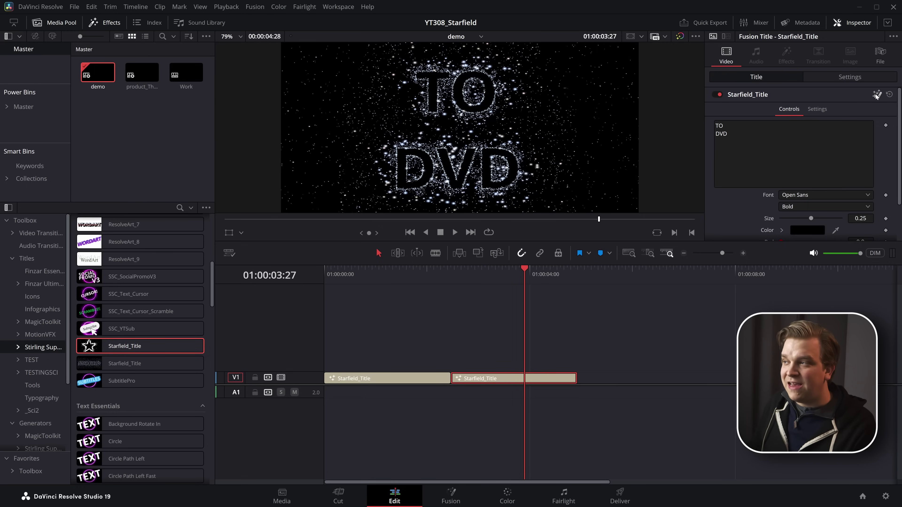
key(shift+5)
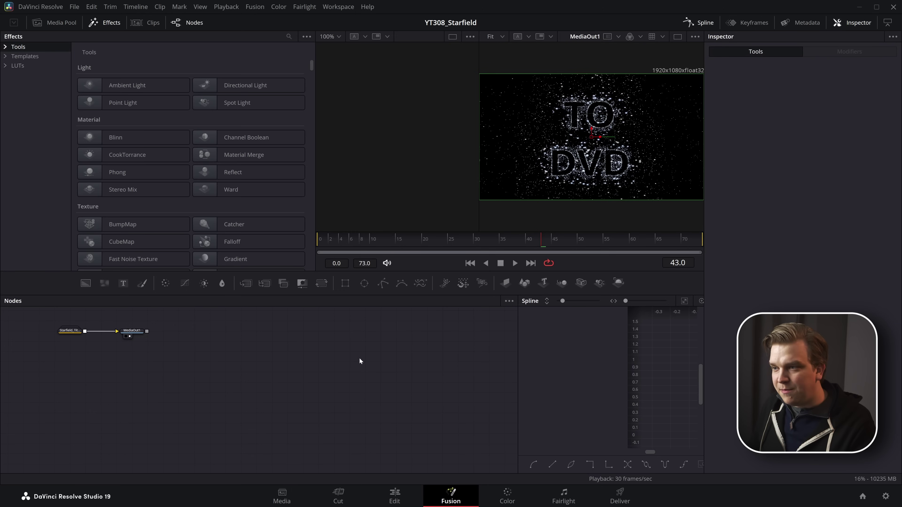
double_click(269, 389)
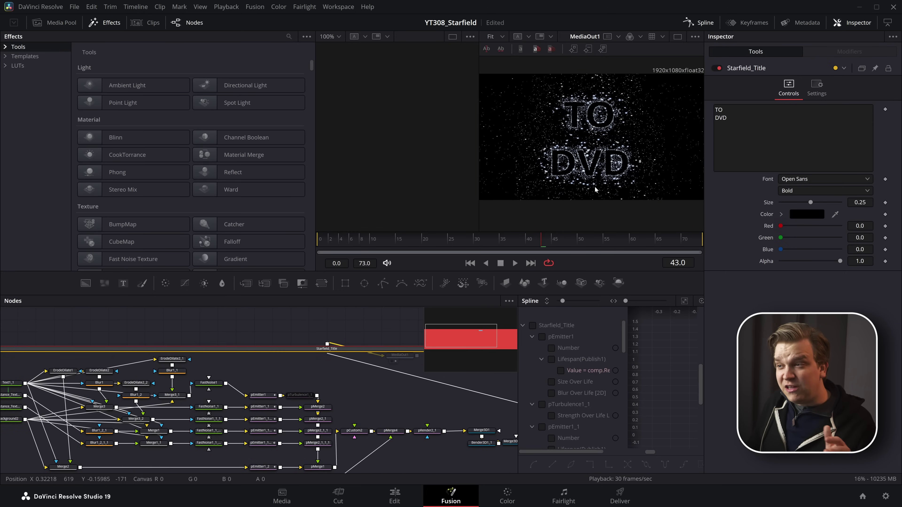
scroll(655, 64, up, 3)
click(678, 36)
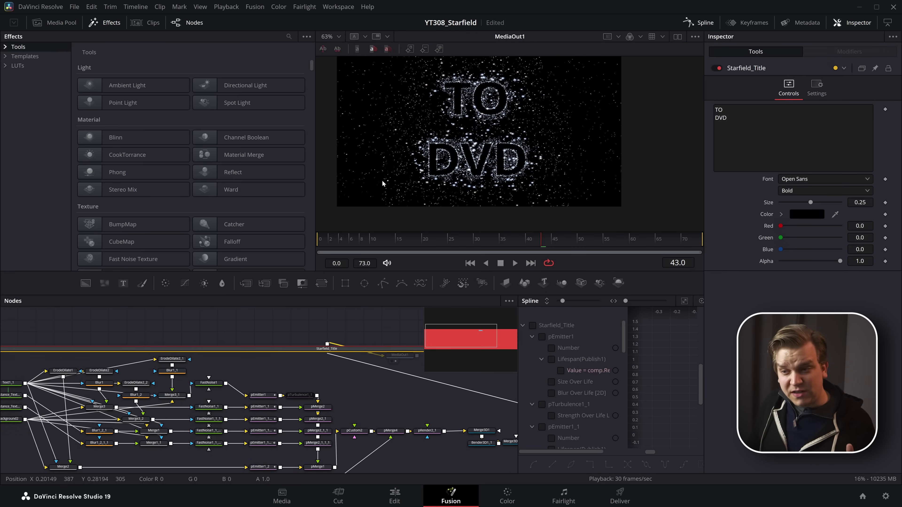
scroll(293, 401, up, 2)
Set pEmitter1_1's particle Green value to 0 so its particles turn red.
click(268, 414)
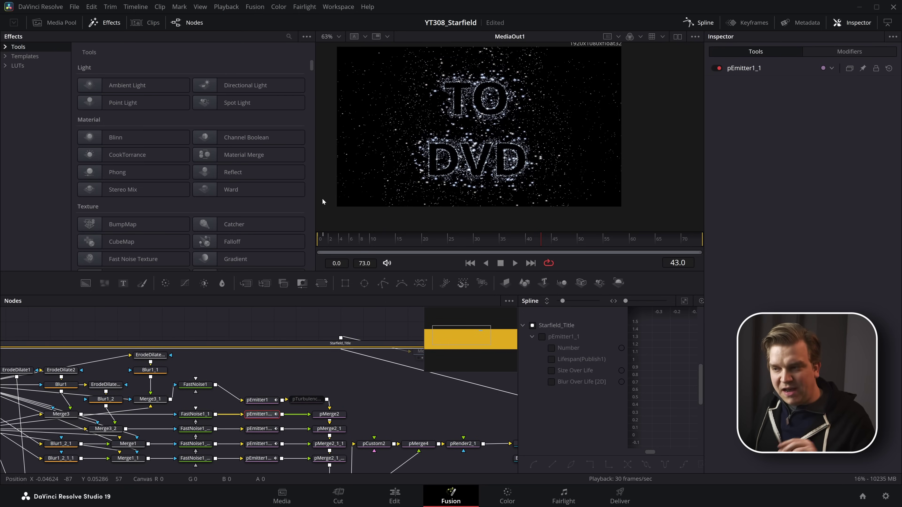
click(773, 71)
click(803, 89)
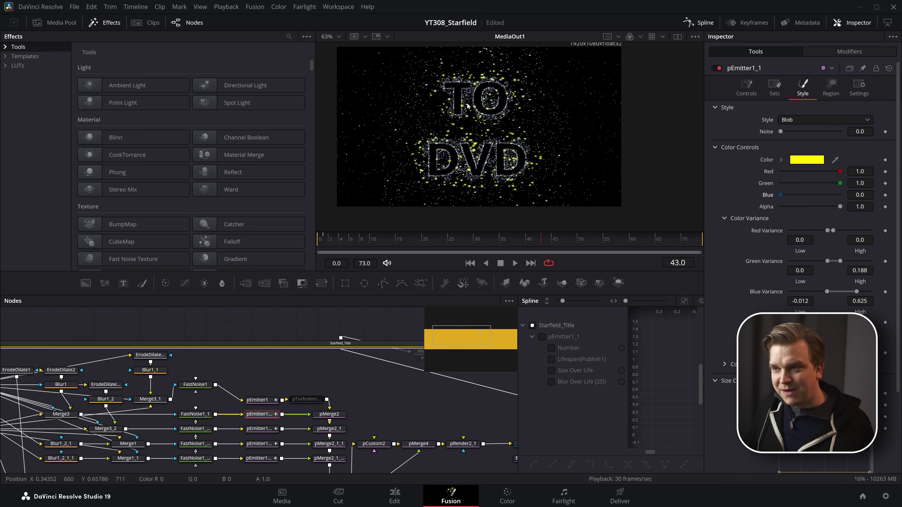
drag(840, 184, 767, 184)
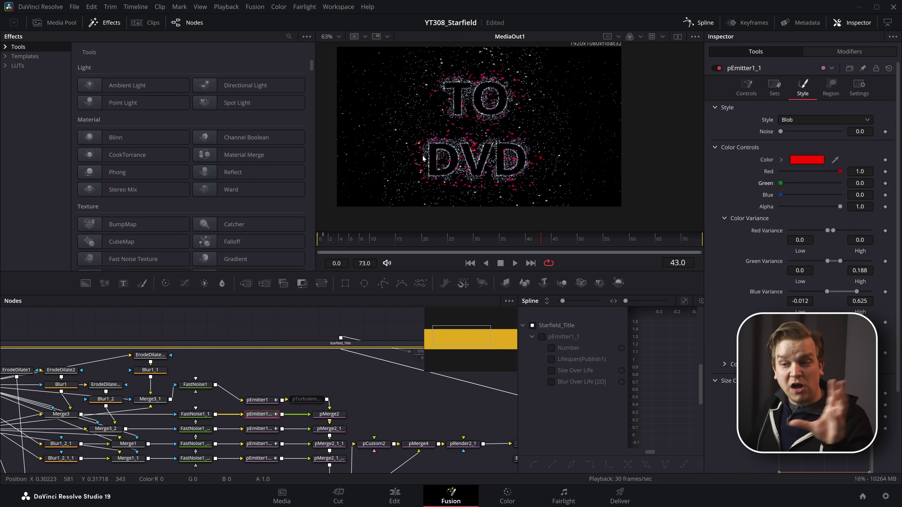
scroll(272, 379, down, 2)
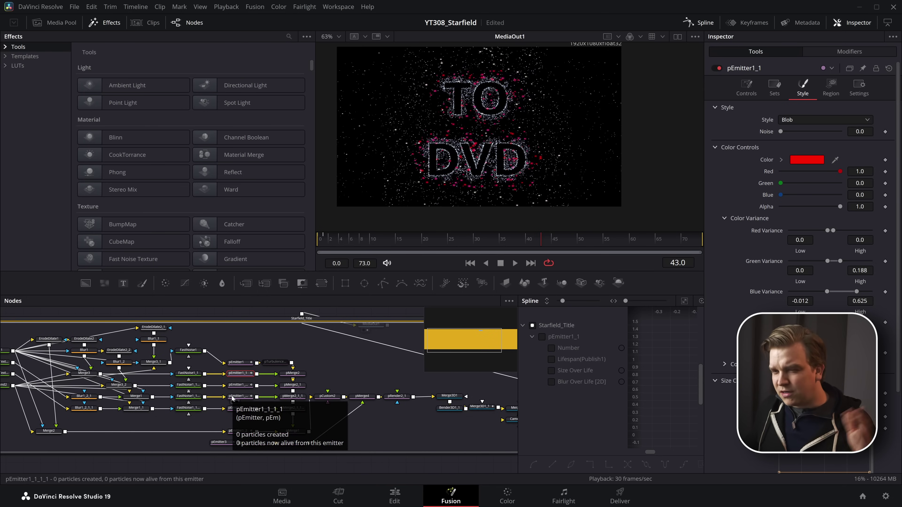
Return to the Edit page and play COMING SOON from the timeline start.
click(395, 495)
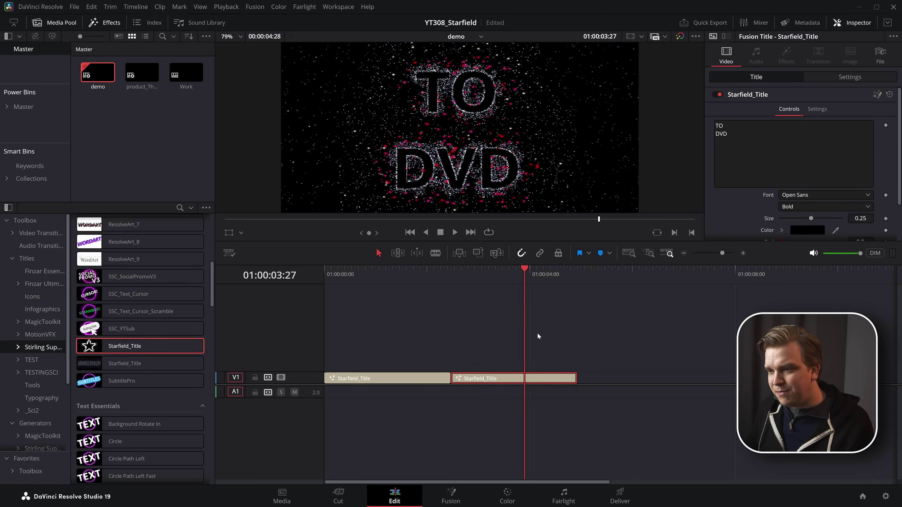
key(Home)
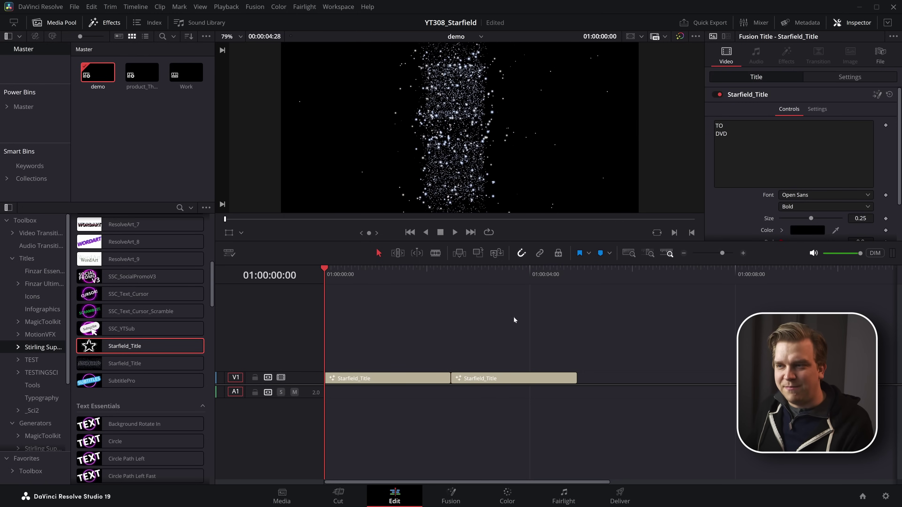
key(space)
key(space)
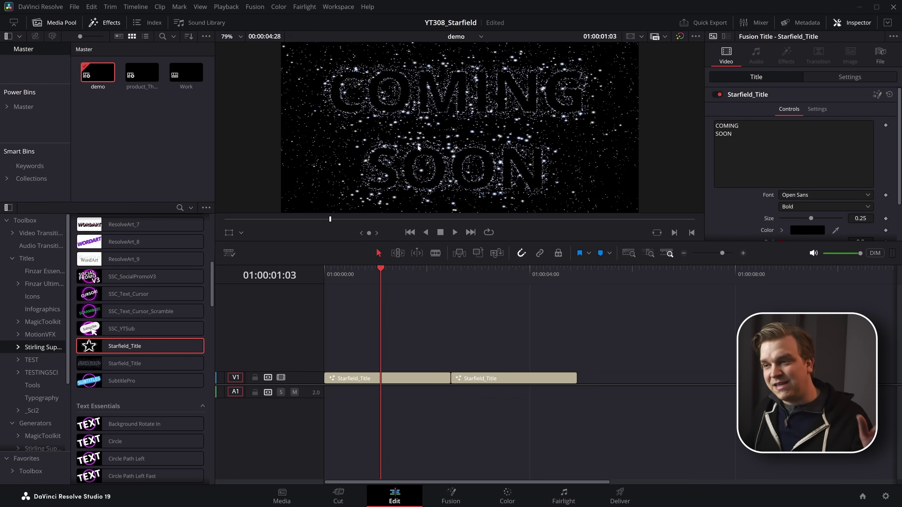